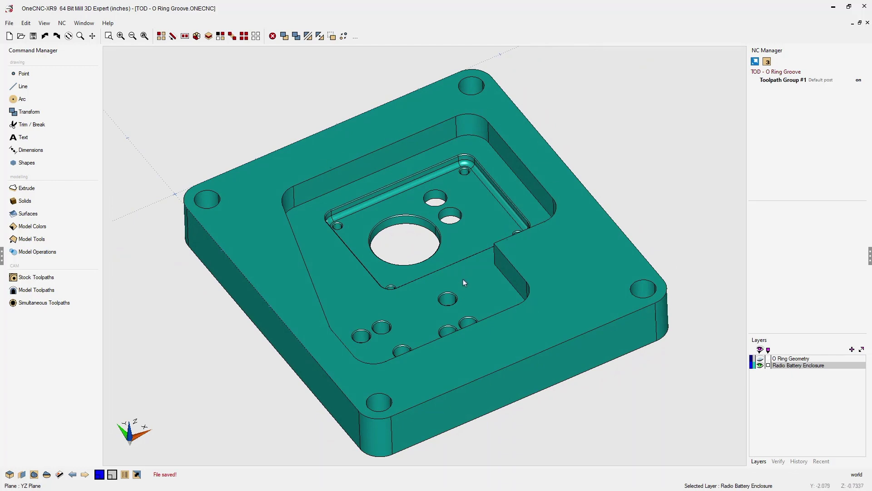
Show the O Ring Geometry layer, make it the active layer, and hide the Radio Battery Enclosure layer
{"action": "middle_click_drag", "start_coordinate": [463, 279], "coordinate": [474, 266]}
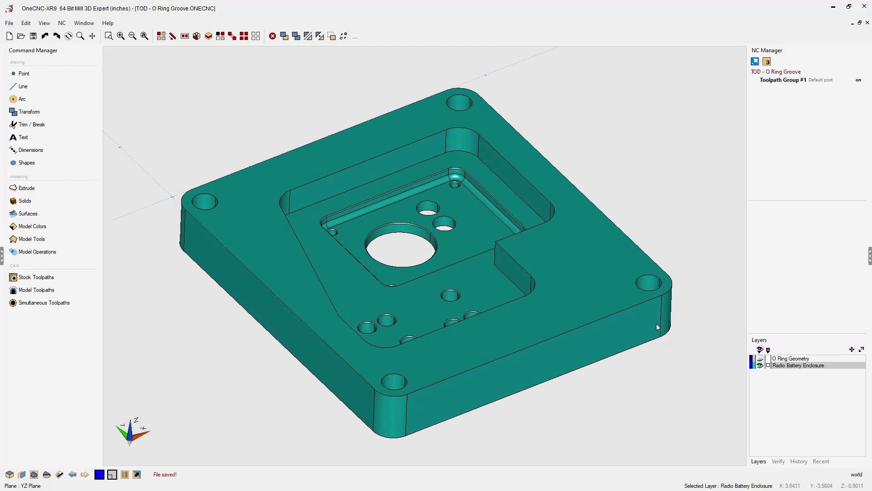
{"action": "left_click", "coordinate": [759, 358]}
{"action": "scroll", "coordinate": [503, 271], "scroll_direction": "up", "scroll_amount": 1}
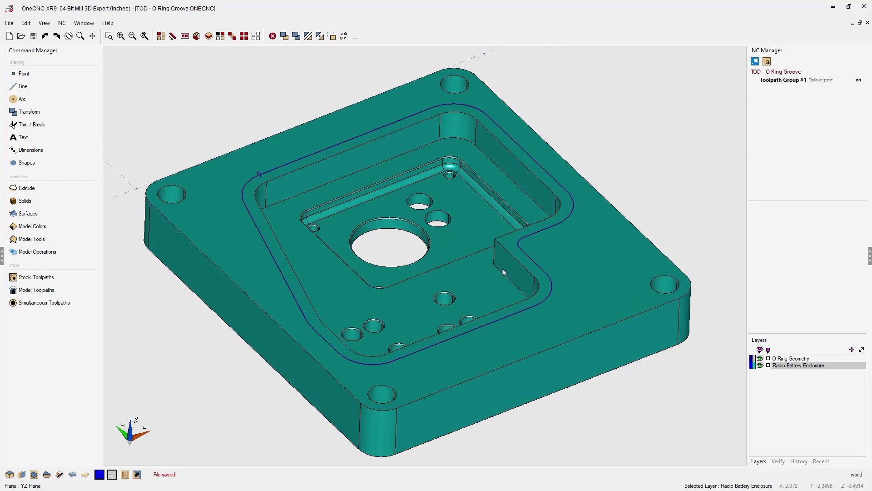
{"action": "scroll", "coordinate": [264, 182], "scroll_direction": "up", "scroll_amount": 5}
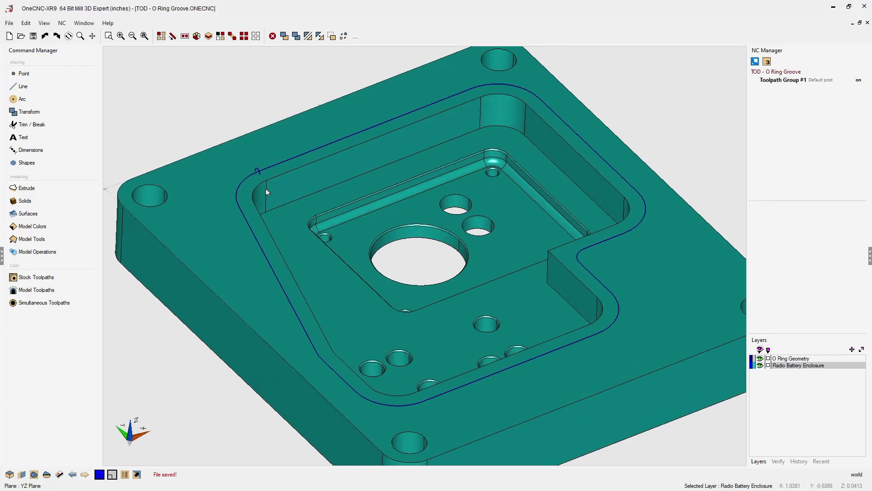
{"action": "scroll", "coordinate": [259, 166], "scroll_direction": "up", "scroll_amount": 1}
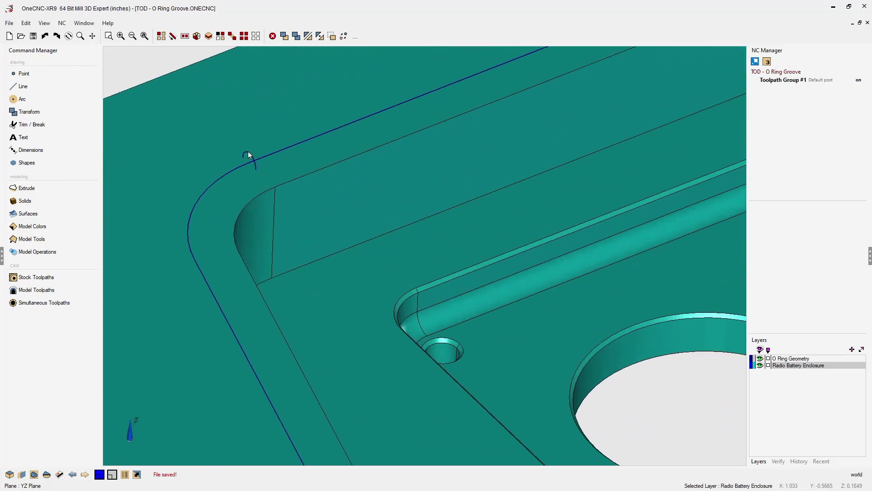
{"action": "scroll", "coordinate": [274, 177], "scroll_direction": "down", "scroll_amount": 4}
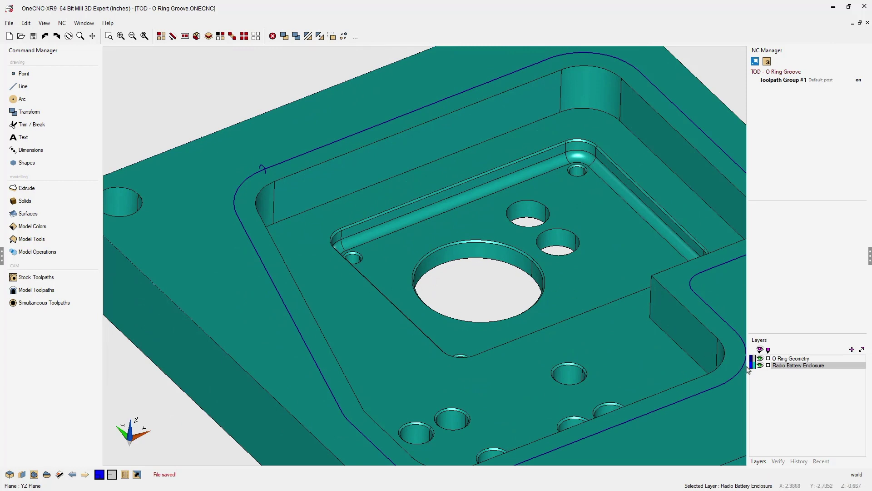
{"action": "left_click", "coordinate": [760, 365]}
{"action": "left_click", "coordinate": [779, 359]}
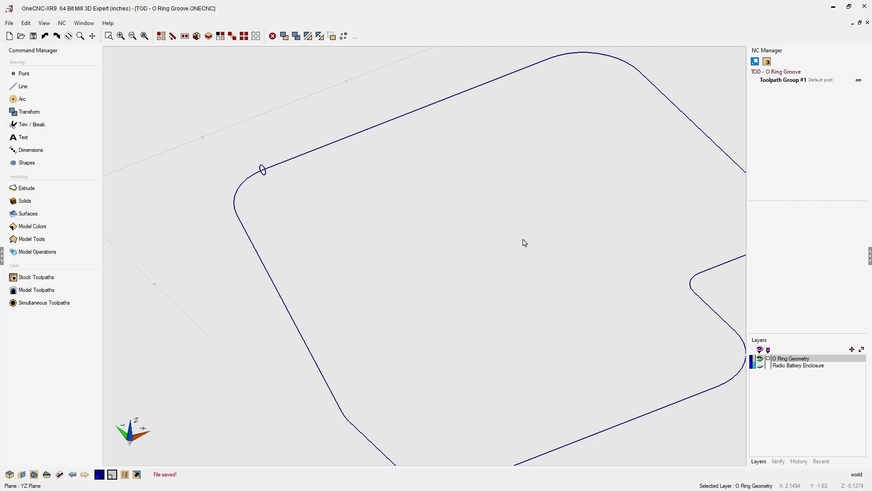
Create a Swept surface by sweeping the small circle profile along the closed O-ring groove path
{"action": "left_click", "coordinate": [35, 218]}
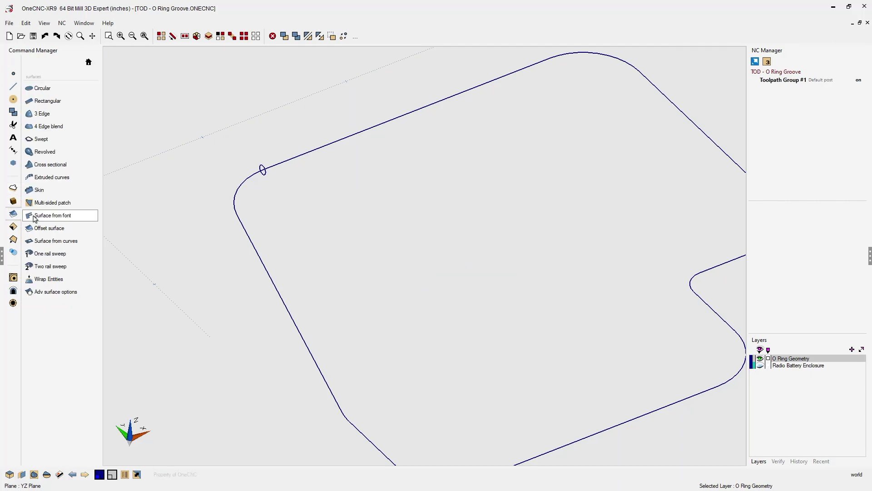
{"action": "left_click", "coordinate": [45, 140]}
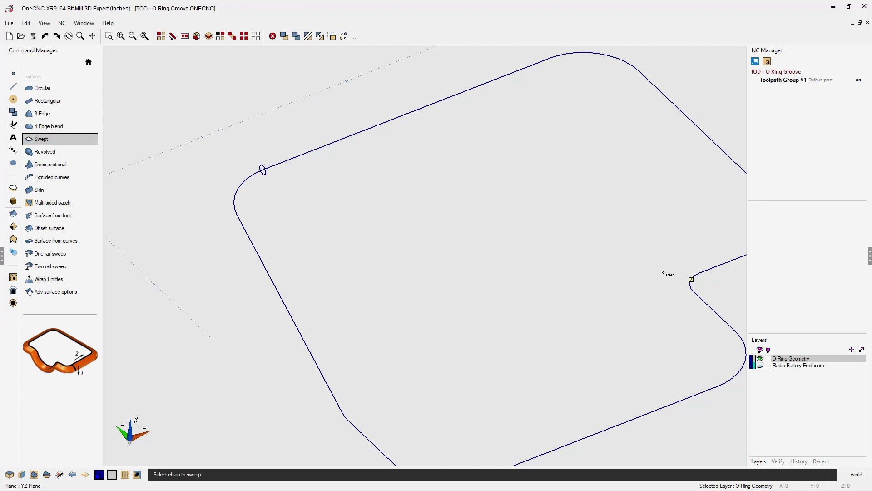
{"action": "scroll", "coordinate": [272, 185], "scroll_direction": "up", "scroll_amount": 3}
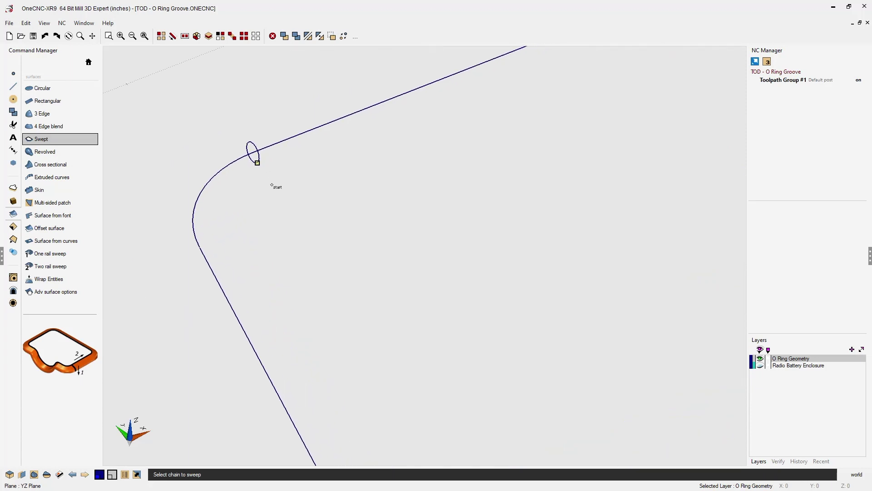
{"action": "scroll", "coordinate": [271, 185], "scroll_direction": "up", "scroll_amount": 1}
{"action": "left_click", "coordinate": [257, 152]}
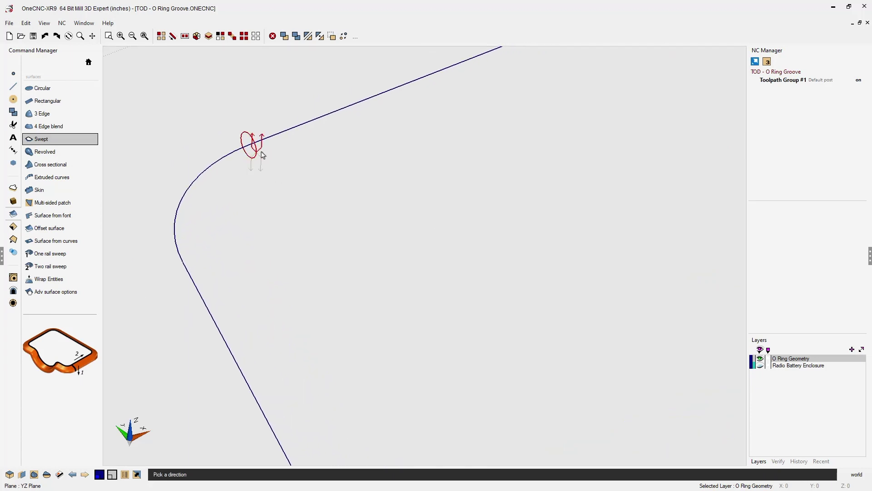
{"action": "left_click", "coordinate": [262, 149]}
{"action": "left_click", "coordinate": [271, 136]}
{"action": "left_click", "coordinate": [285, 138]}
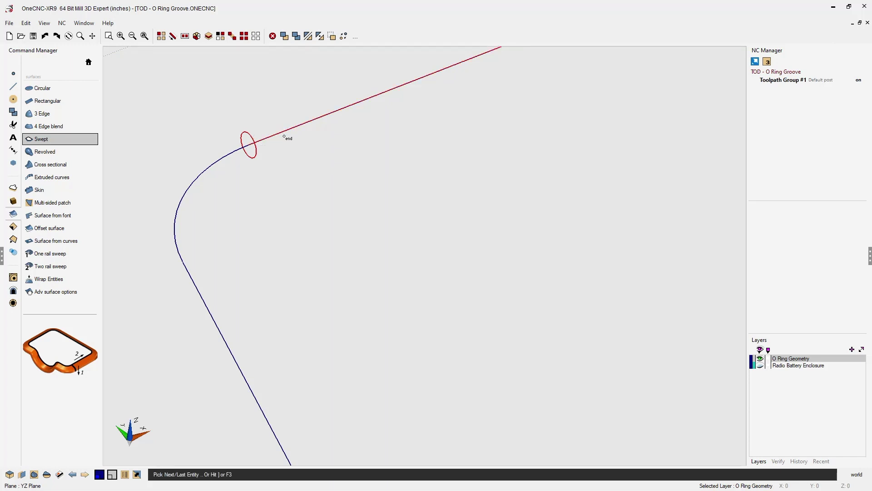
{"action": "key", "text": "F3"}
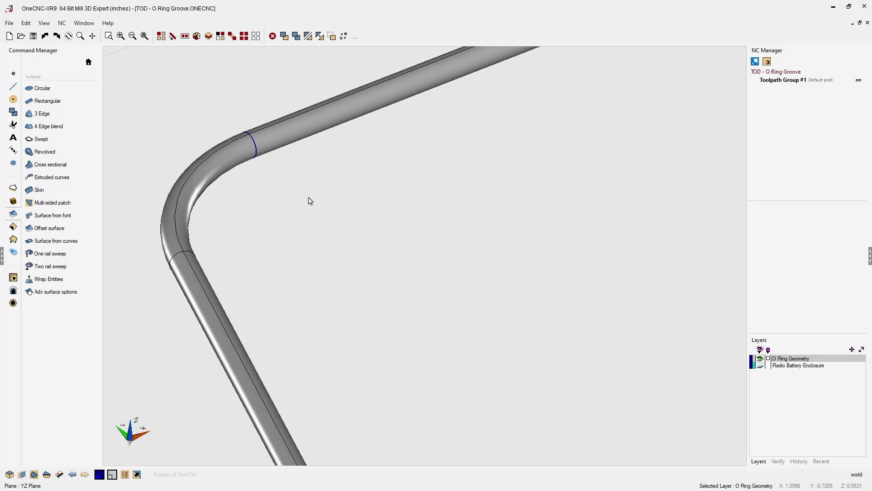
Check the swept ring against the part by temporarily showing the Radio Battery Enclosure layer, and hide that layer again
{"action": "scroll", "coordinate": [309, 198], "scroll_direction": "down", "scroll_amount": 5}
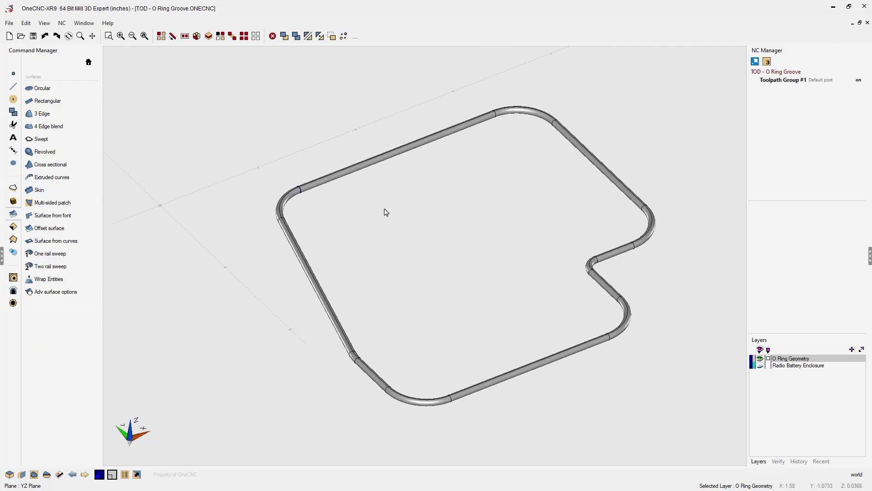
{"action": "middle_click_drag", "start_coordinate": [386, 212], "coordinate": [376, 197]}
{"action": "scroll", "coordinate": [348, 220], "scroll_direction": "up", "scroll_amount": 3}
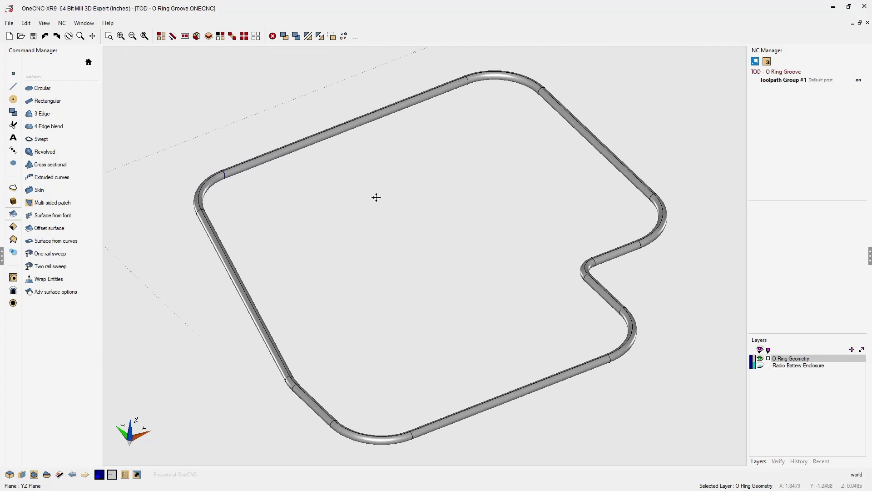
{"action": "left_click", "coordinate": [760, 366]}
{"action": "middle_click_drag", "start_coordinate": [387, 263], "coordinate": [391, 260]}
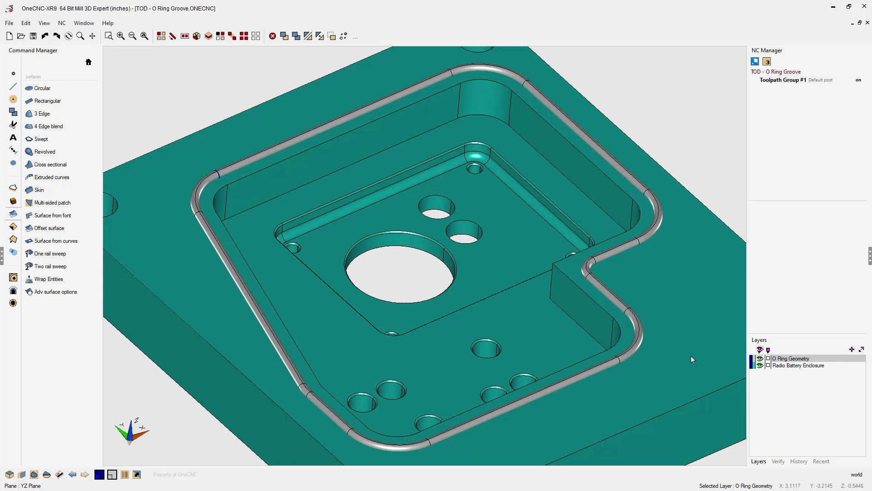
{"action": "left_click", "coordinate": [761, 365]}
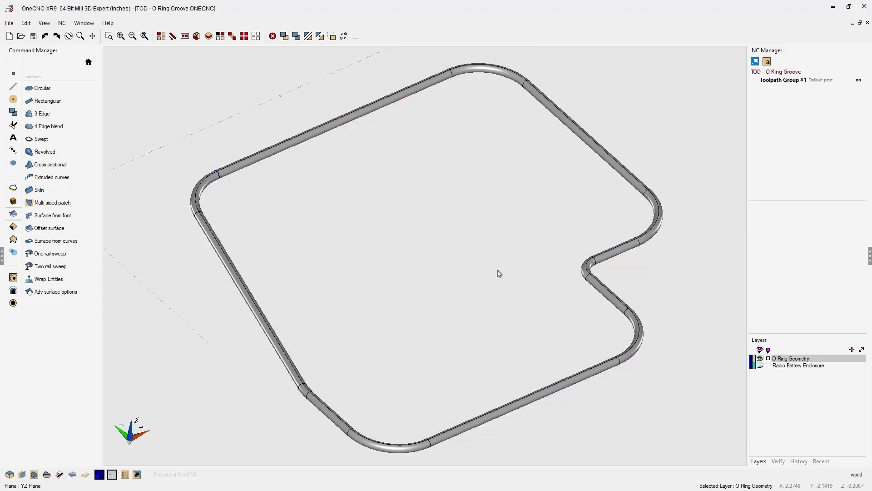
Break the swept ring into separate surfaces and unite all of them into a single body
{"action": "left_click", "coordinate": [299, 140]}
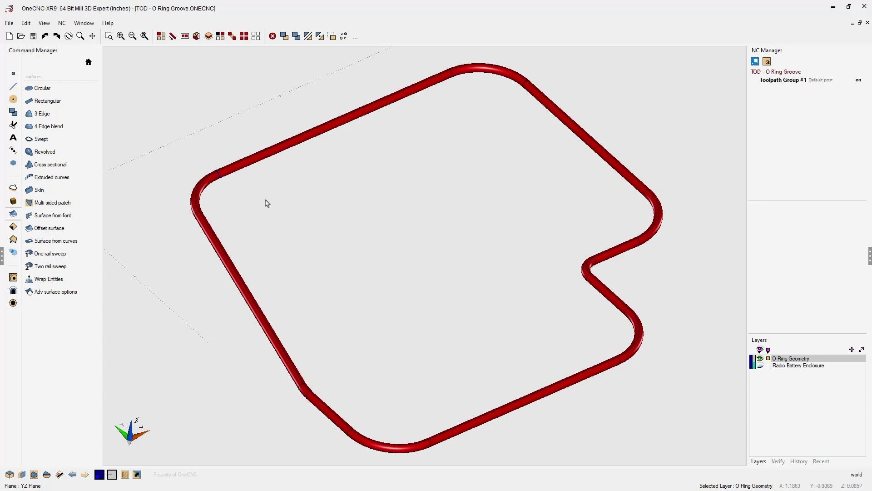
{"action": "left_click", "coordinate": [14, 253]}
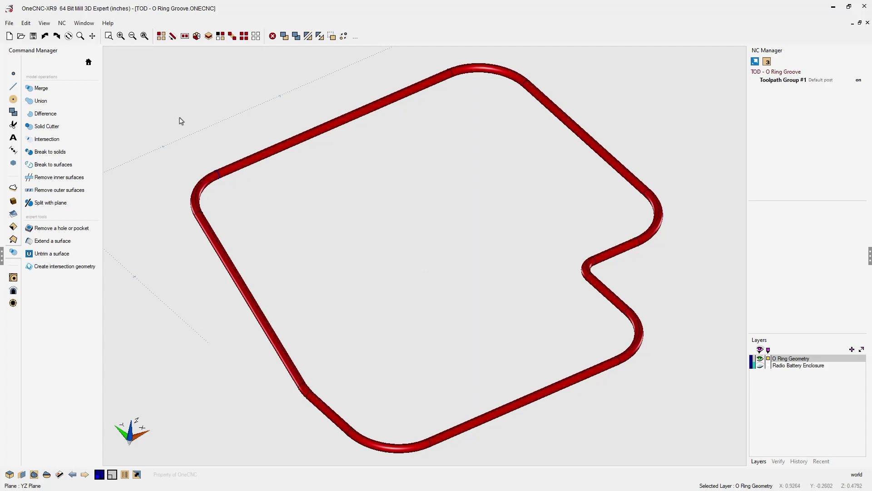
{"action": "left_click", "coordinate": [71, 167]}
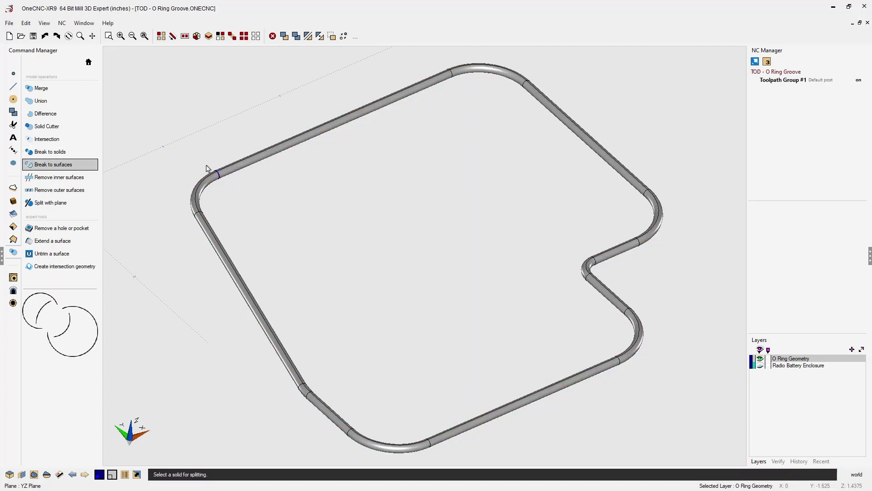
{"action": "left_click", "coordinate": [224, 175]}
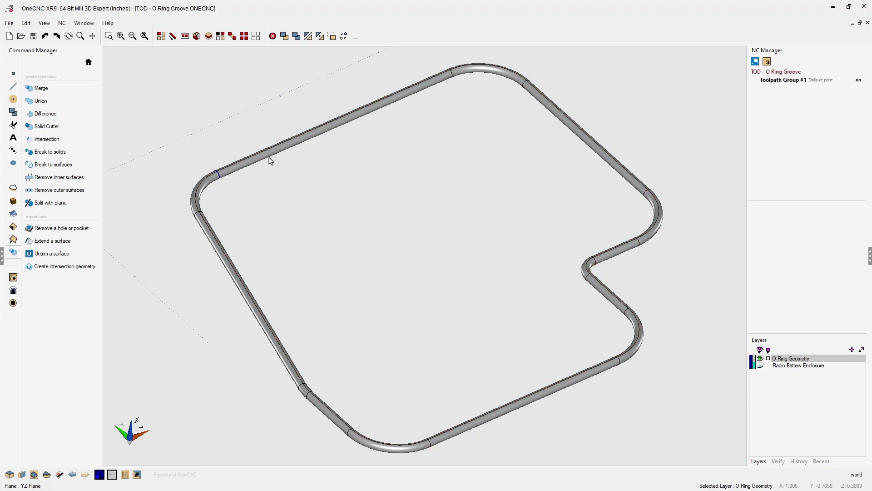
{"action": "key", "text": "ctrl+a"}
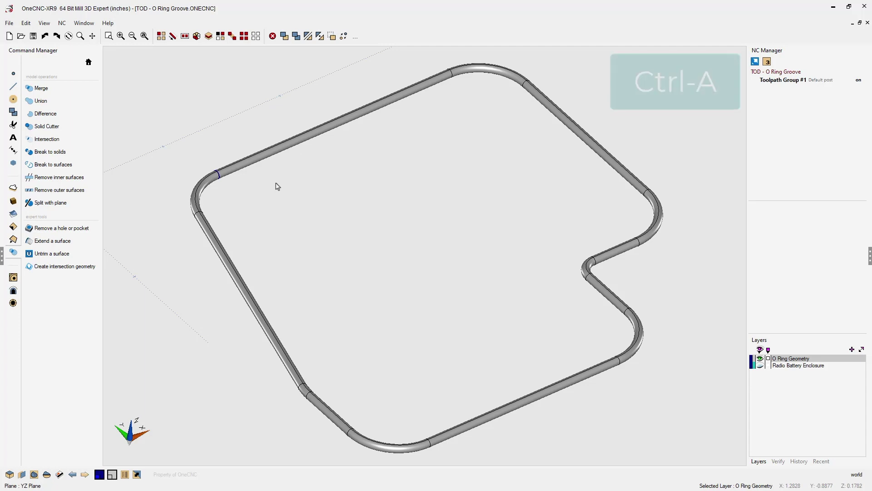
{"action": "left_click", "coordinate": [48, 102]}
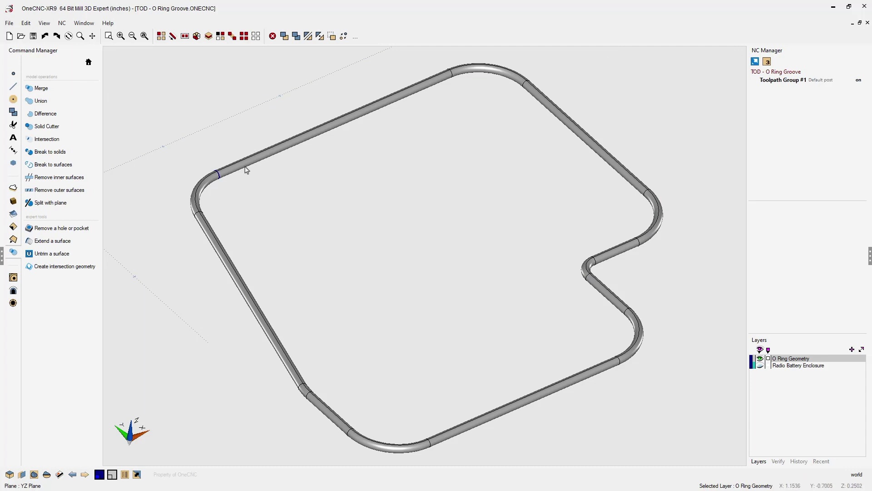
Verify the united O-ring body as a solid and examine its object type in the report
{"action": "left_click", "coordinate": [777, 462]}
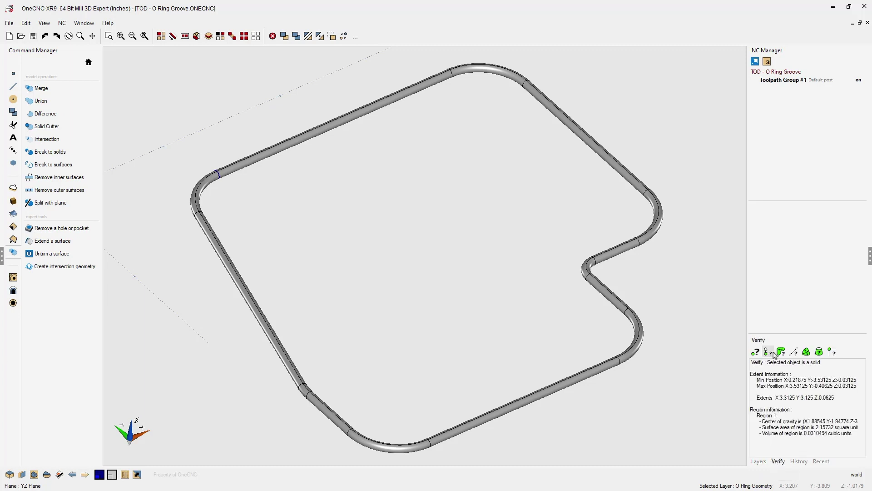
{"action": "left_click", "coordinate": [821, 353]}
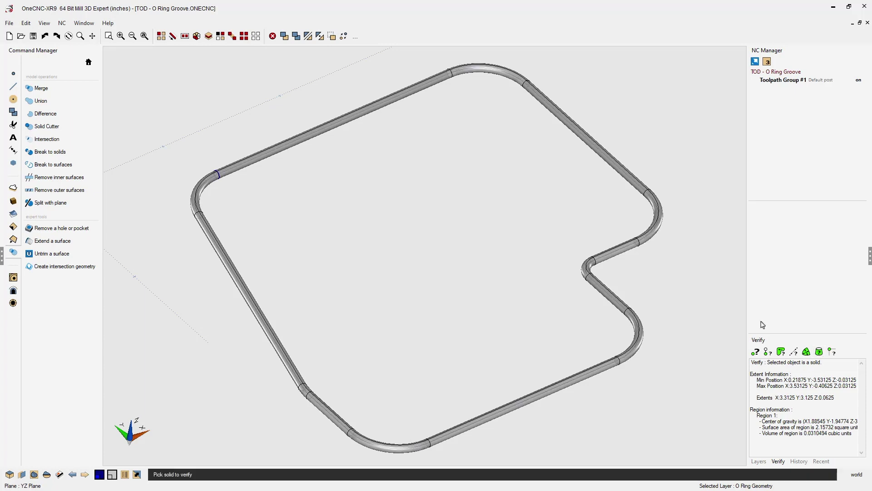
{"action": "left_click", "coordinate": [613, 253]}
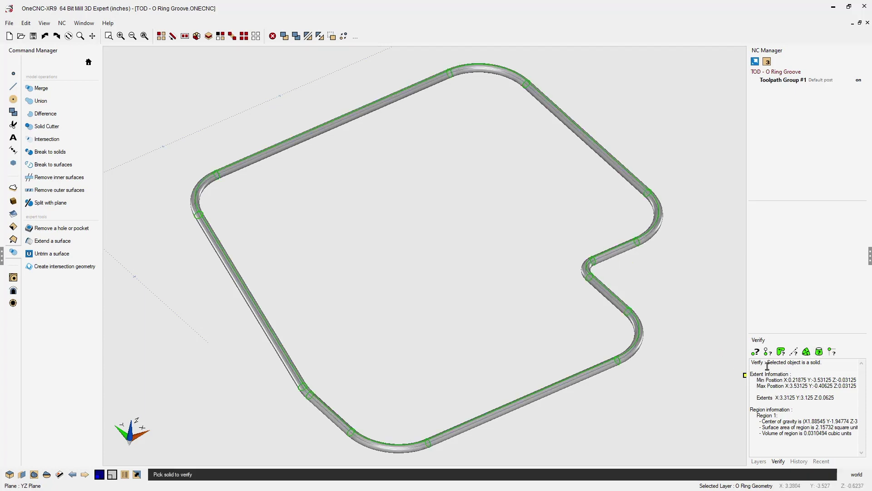
{"action": "left_click_drag", "start_coordinate": [768, 363], "coordinate": [824, 364]}
{"action": "right_click", "coordinate": [674, 356]}
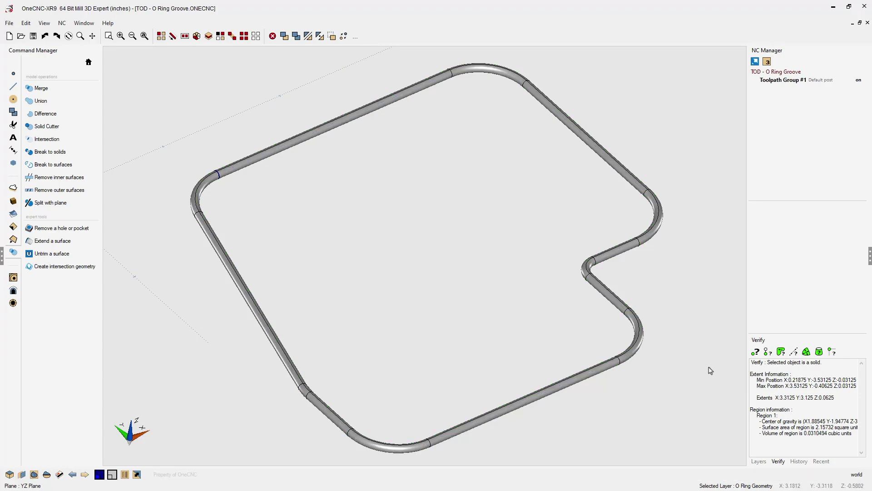
Show the Radio Battery Enclosure layer and subtract the O-ring solid from the enclosure with Difference
{"action": "left_click", "coordinate": [758, 461]}
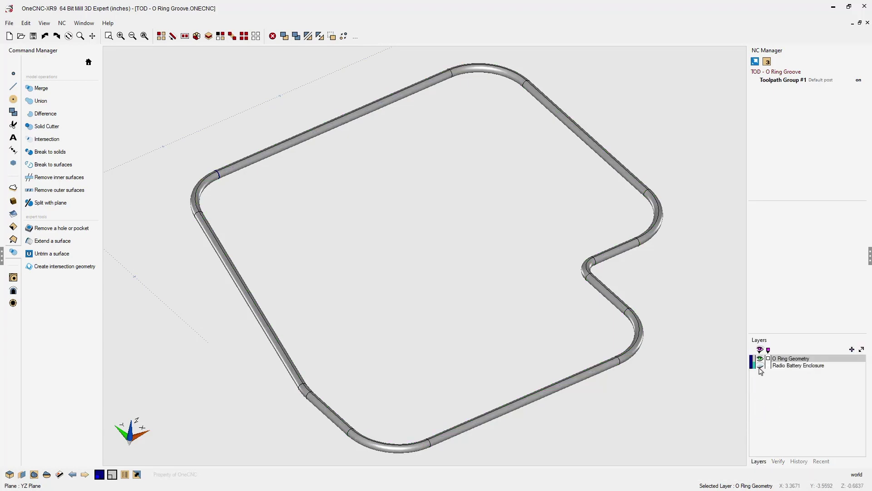
{"action": "left_click", "coordinate": [760, 366]}
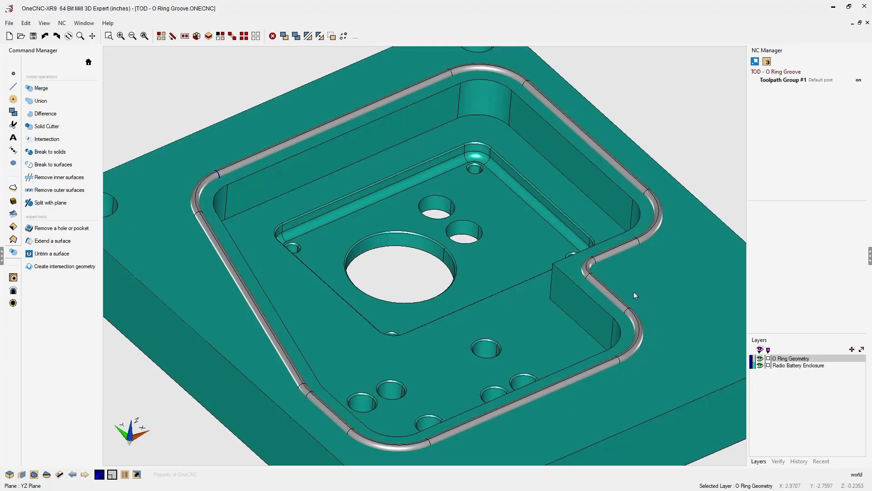
{"action": "left_click", "coordinate": [48, 118]}
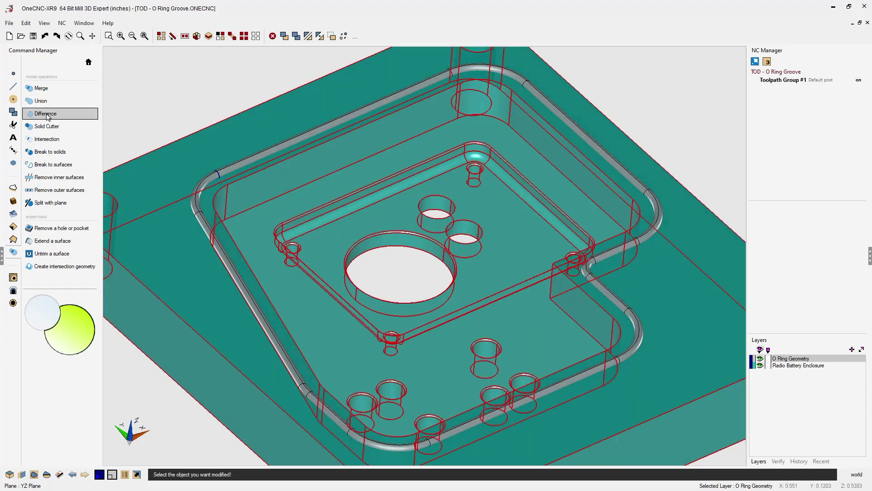
{"action": "left_click", "coordinate": [163, 211]}
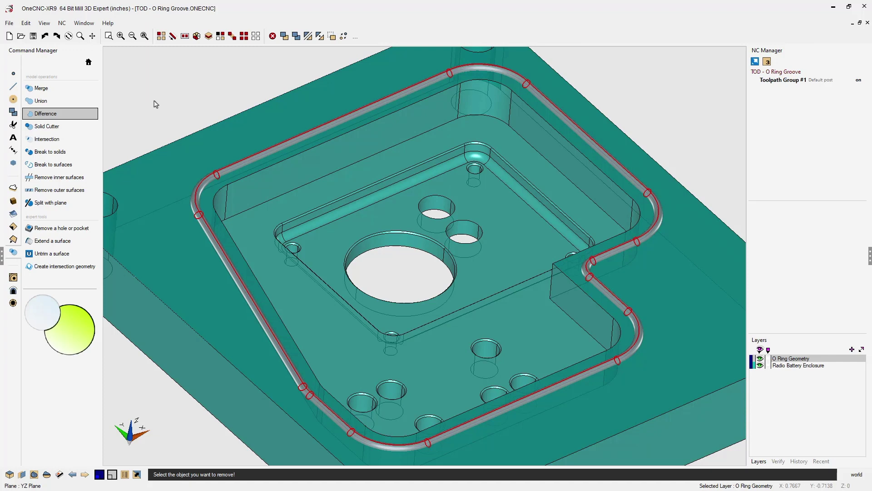
{"action": "scroll", "coordinate": [320, 250], "scroll_direction": "down", "scroll_amount": 1}
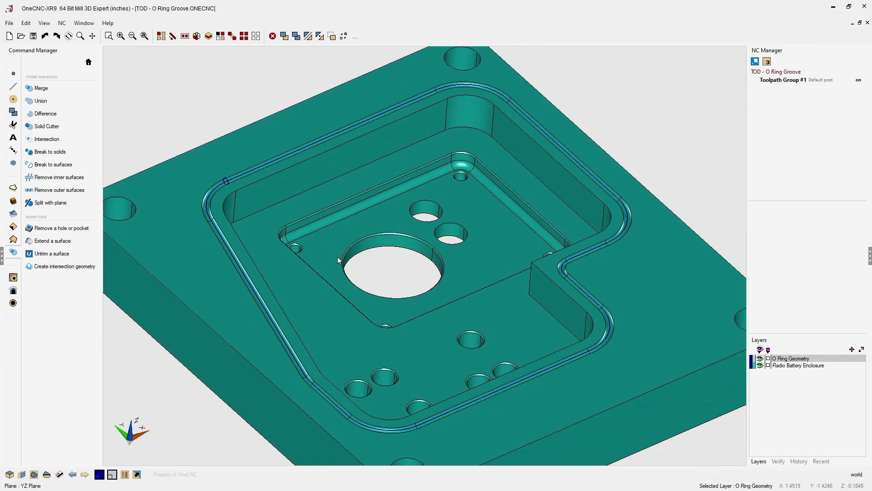
Hide the O Ring Geometry layer and inspect the groove cut into the enclosure's top face
{"action": "scroll", "coordinate": [338, 260], "scroll_direction": "down", "scroll_amount": 3}
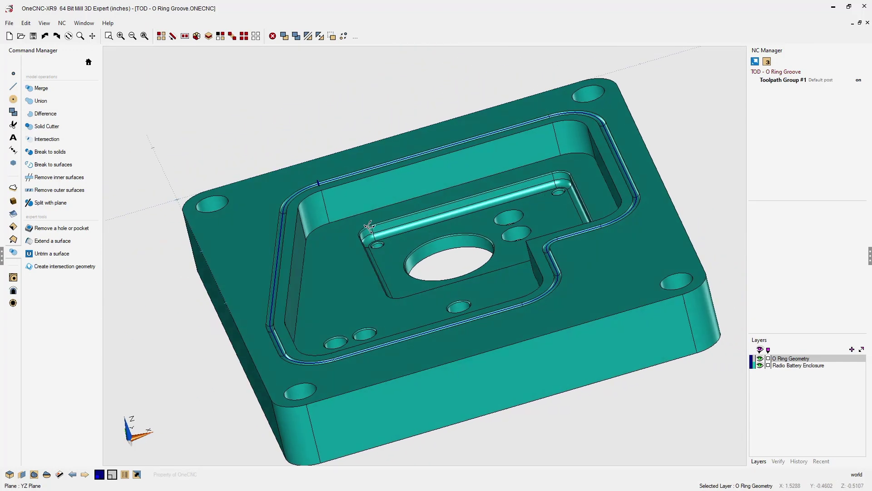
{"action": "middle_click_drag", "start_coordinate": [369, 226], "coordinate": [402, 233]}
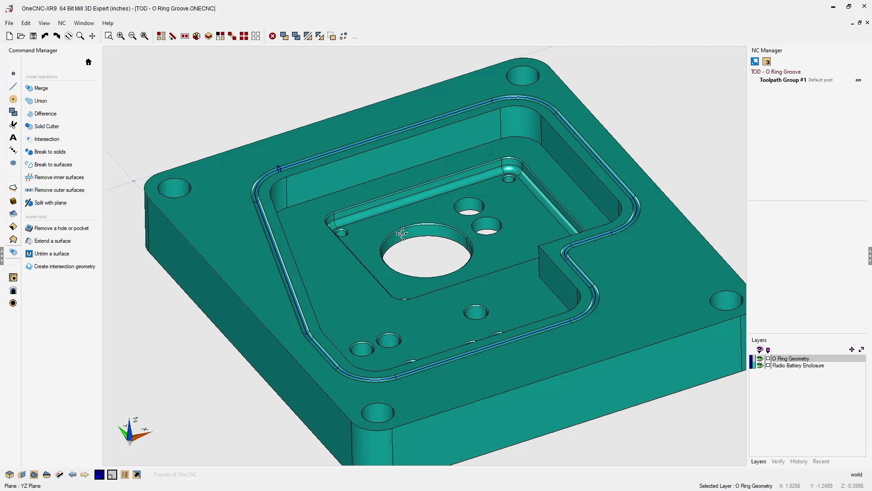
{"action": "middle_click_drag", "start_coordinate": [402, 233], "coordinate": [471, 259]}
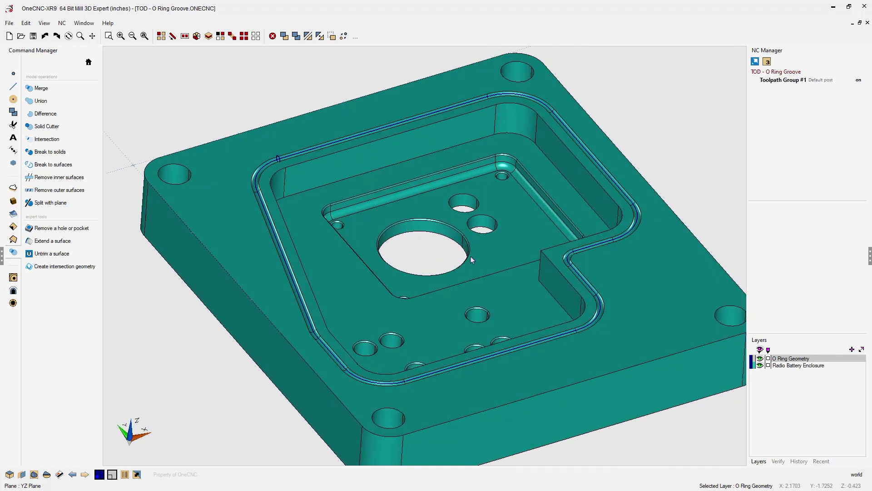
{"action": "left_click", "coordinate": [760, 359]}
{"action": "middle_click_drag", "start_coordinate": [484, 268], "coordinate": [393, 271]}
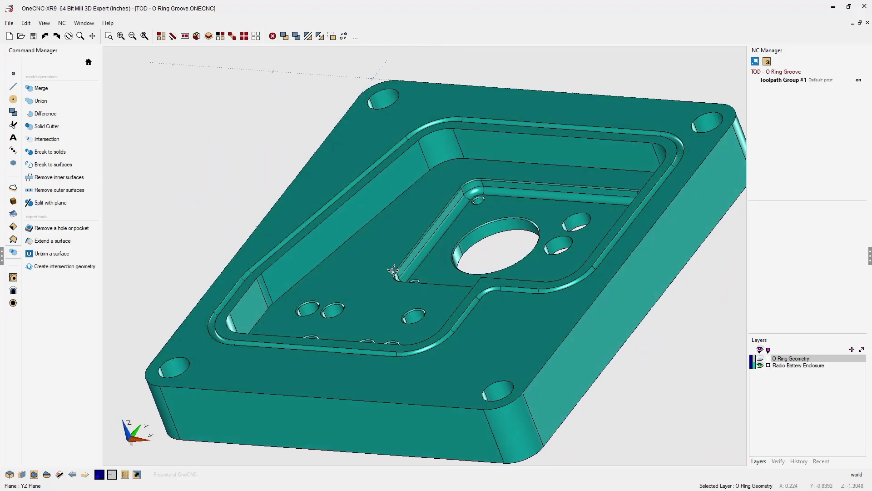